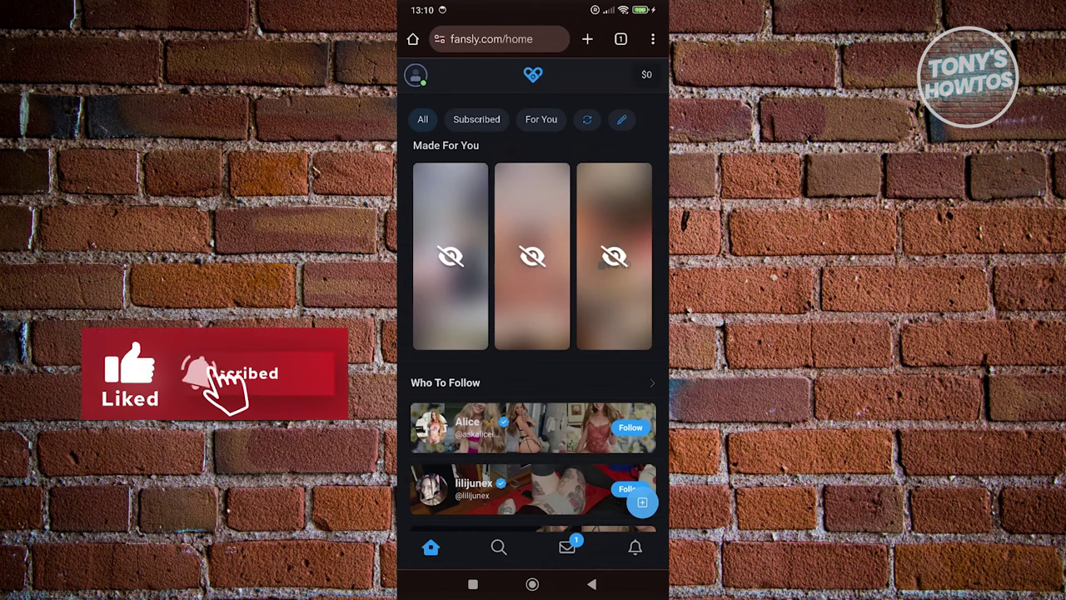
{"action": "scroll", "coordinate": [533, 333], "scroll_direction": "down", "scroll_amount": 3}
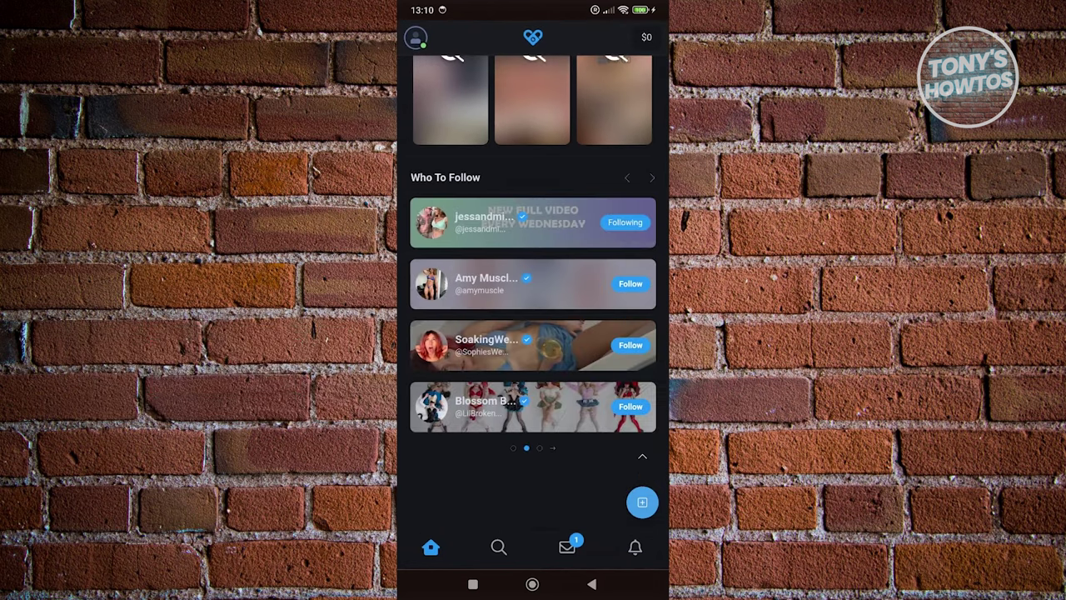
{"action": "left_click", "coordinate": [487, 406]}
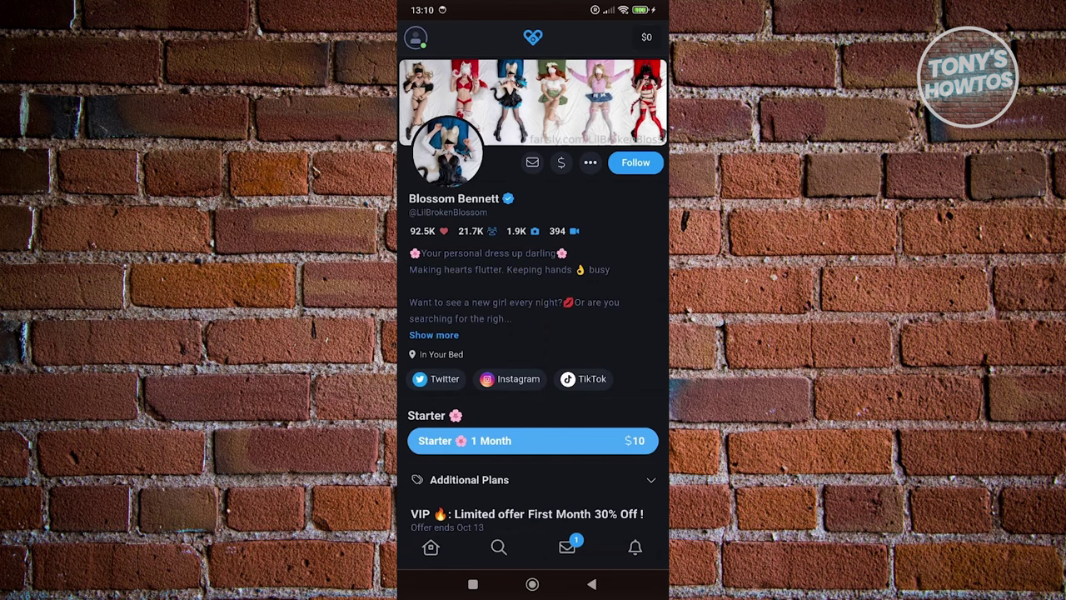
{"action": "scroll", "coordinate": [533, 333], "scroll_direction": "down", "scroll_amount": 5}
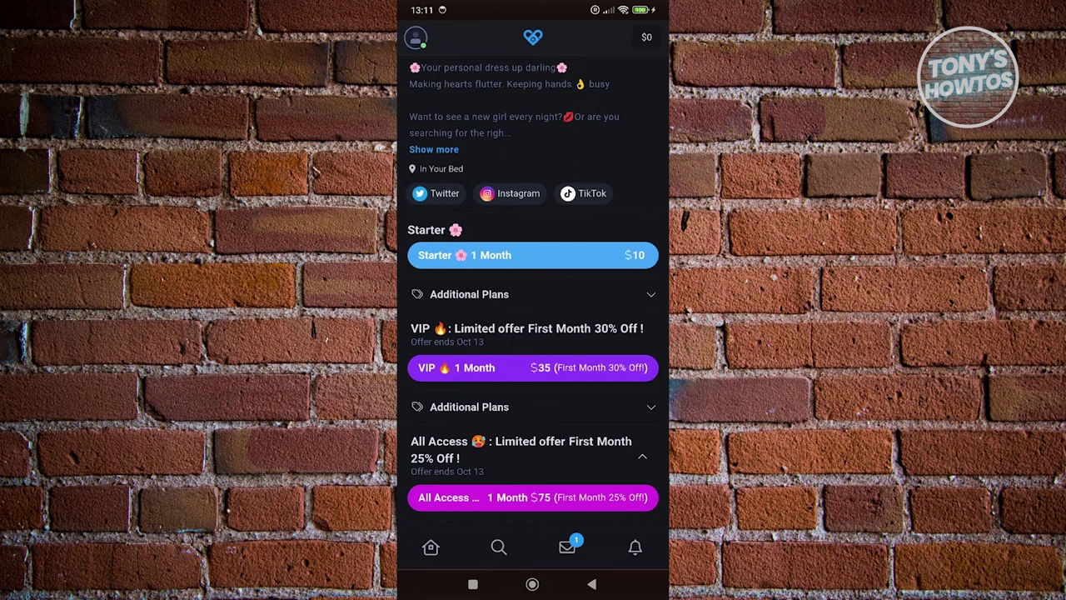
{"action": "scroll", "coordinate": [533, 333], "scroll_direction": "up", "scroll_amount": 1}
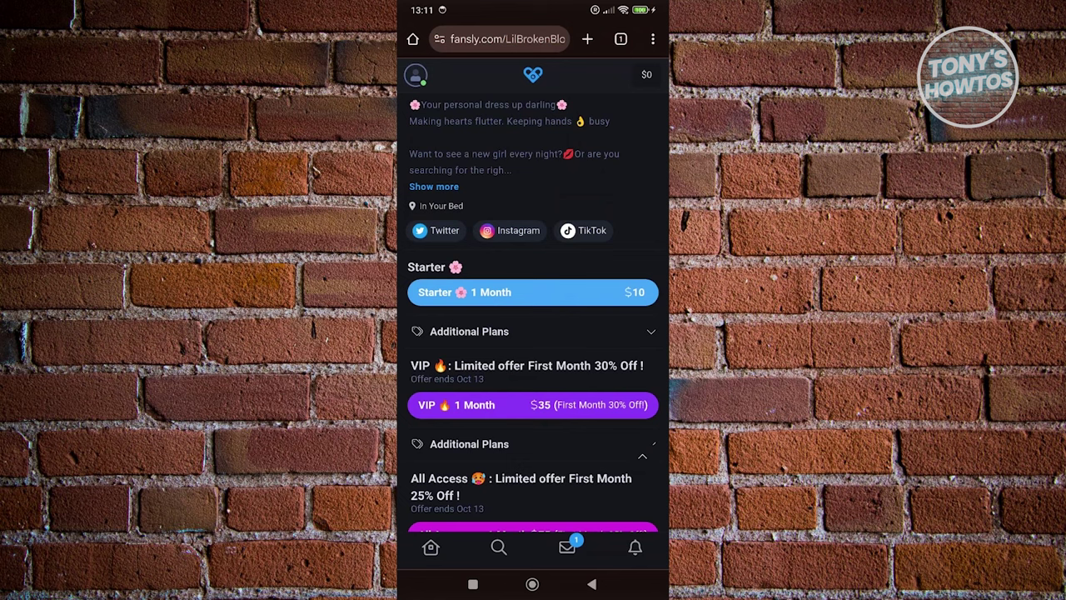
{"action": "scroll", "coordinate": [533, 333], "scroll_direction": "up", "scroll_amount": 1}
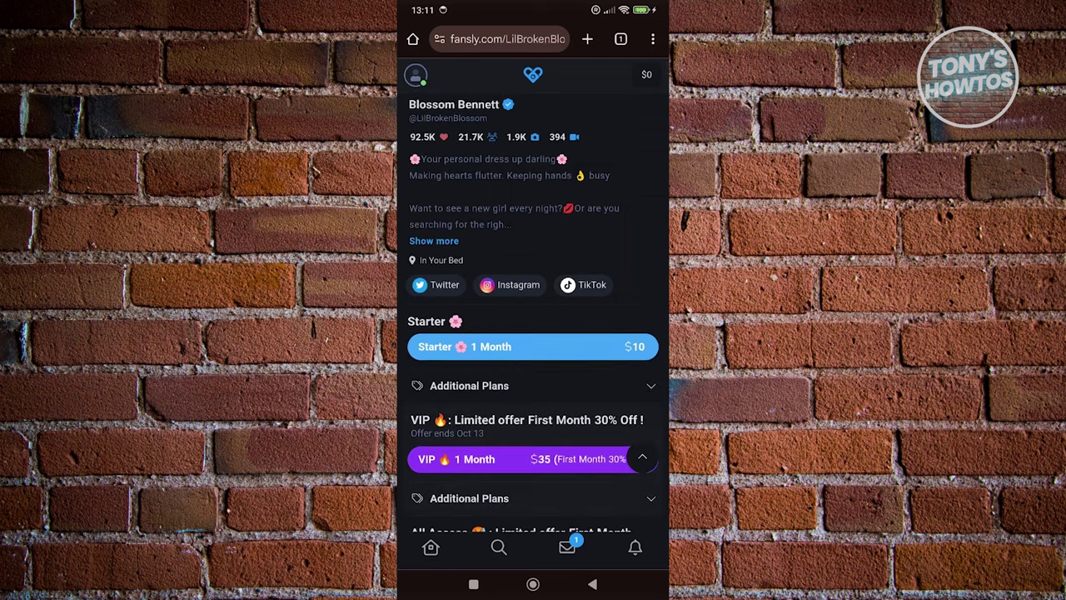
{"action": "left_click", "coordinate": [533, 334]}
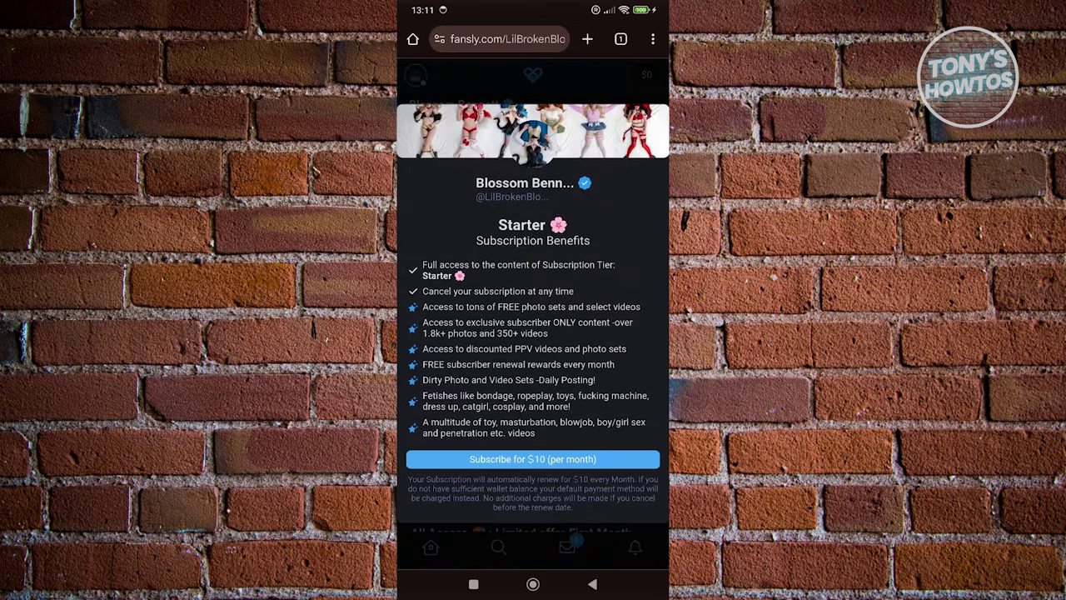
{"action": "key", "text": "Escape"}
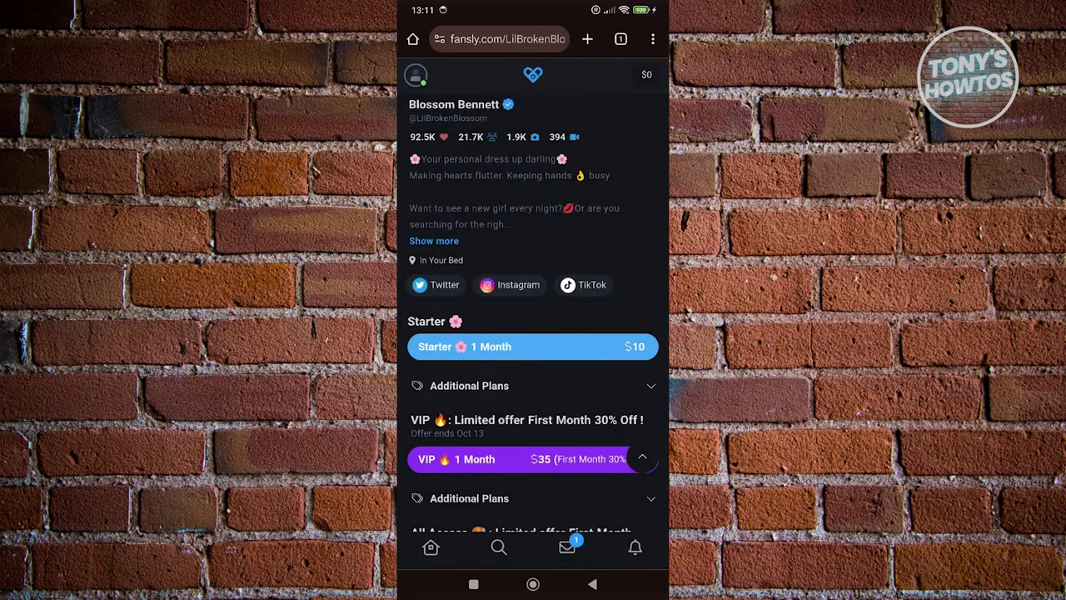